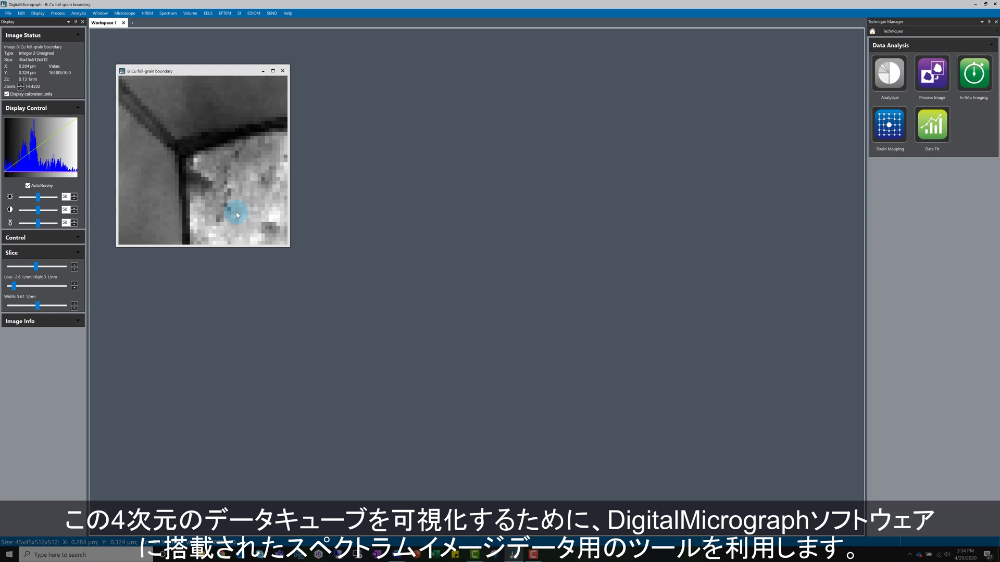
Step: Place an SI Picker on the cube and drag it into the left grain for its diffraction pattern
right_click(236, 215)
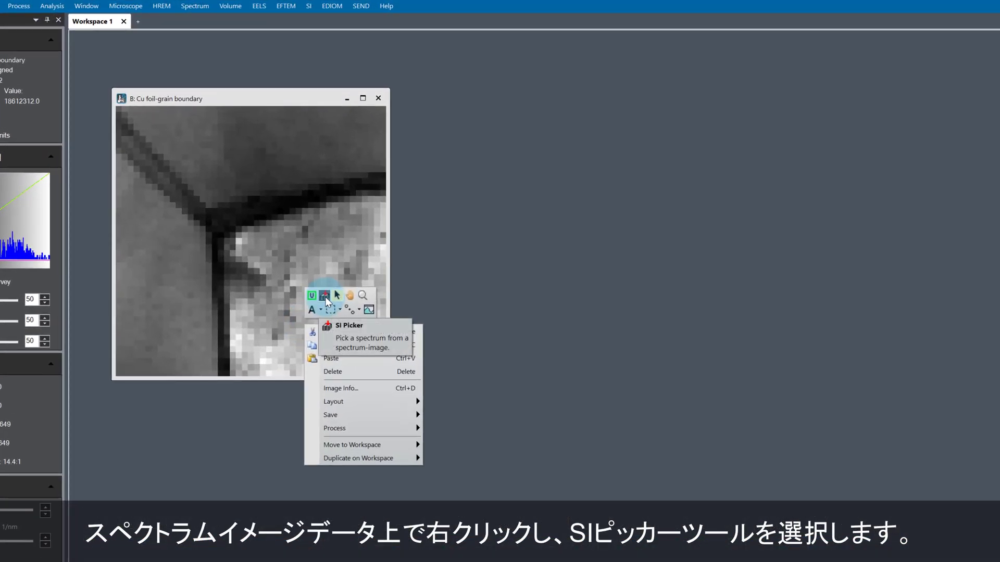
left_click(324, 297)
left_click(319, 251)
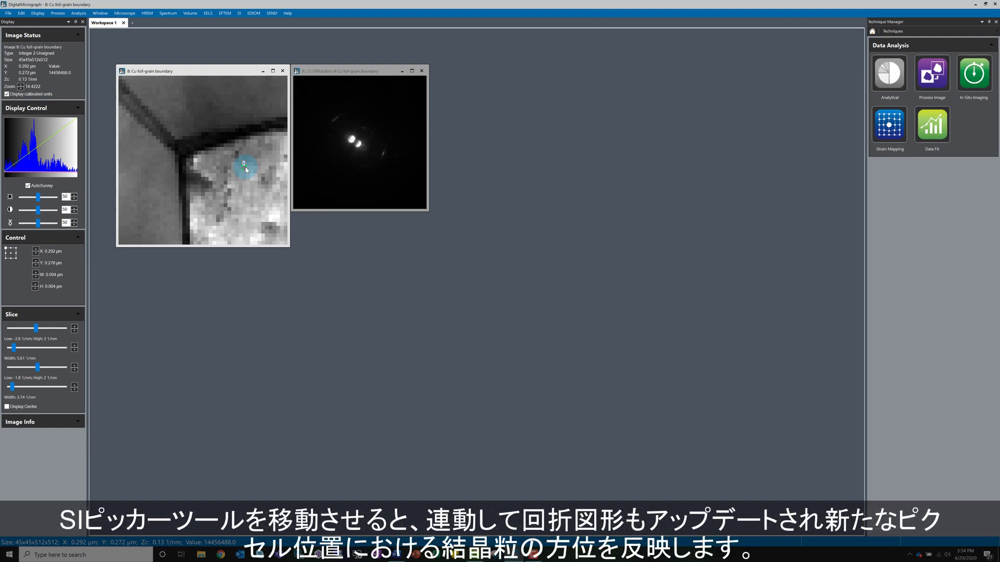
mouse_move(237, 166)
left_mouse_down()
mouse_move(151, 174)
mouse_move(205, 96)
mouse_move(232, 169)
mouse_move(156, 182)
left_mouse_up()
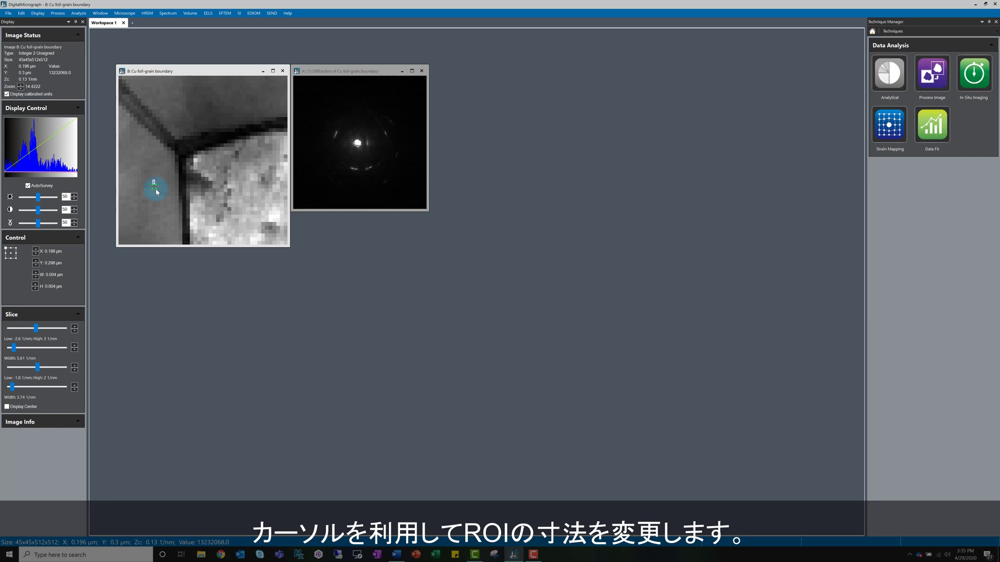
left_click_drag(156, 191, 169, 204)
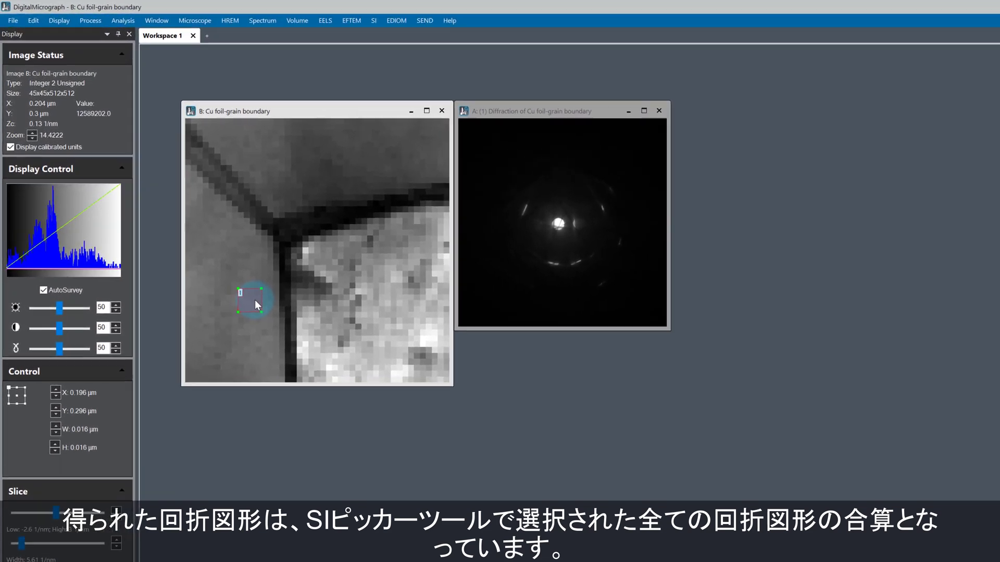
left_click(564, 230)
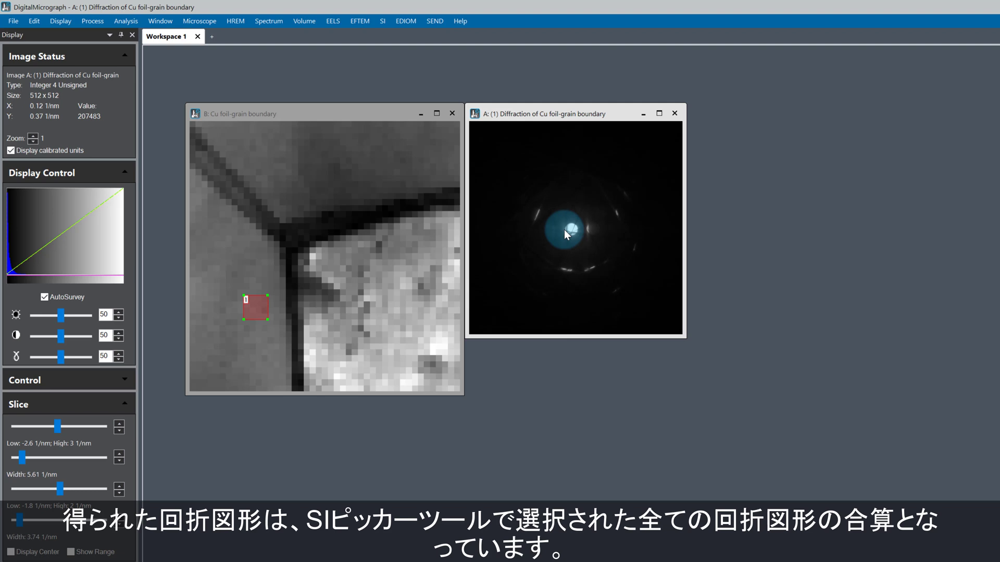
left_click(347, 296)
left_click_drag(268, 319, 251, 299)
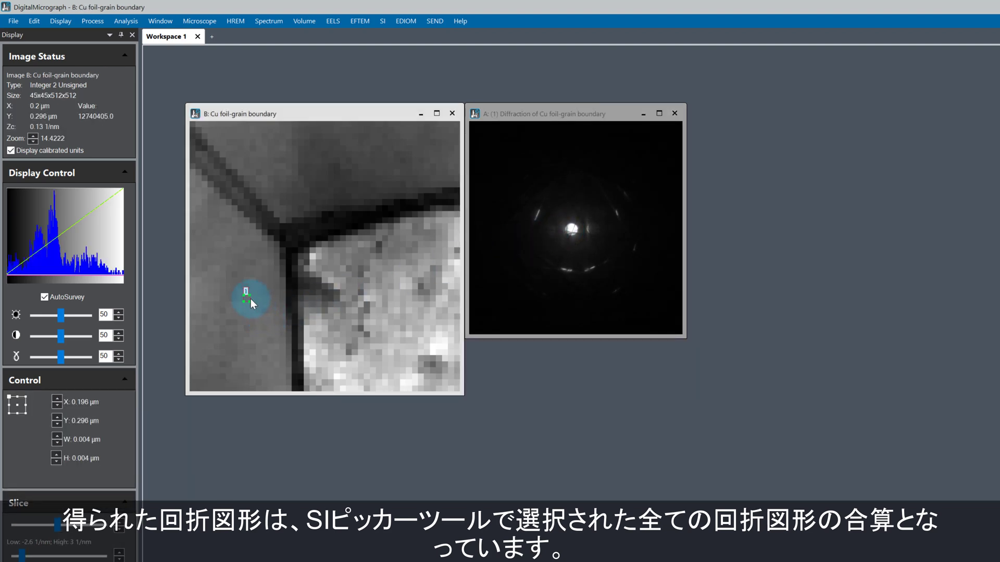
left_click(567, 230)
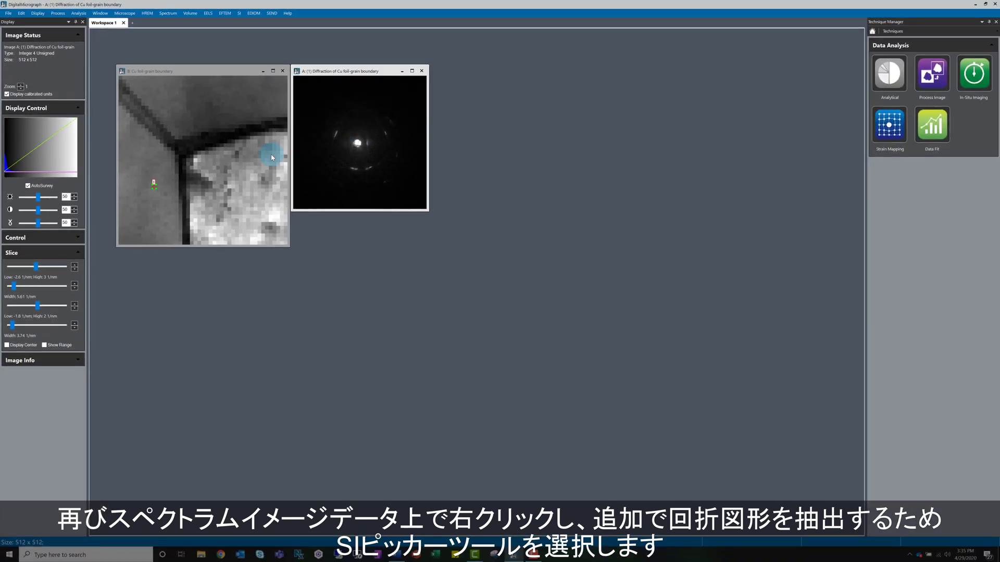
Step: Pick a pixel in the upper grain and position diffraction window D beside window A
right_click(202, 109)
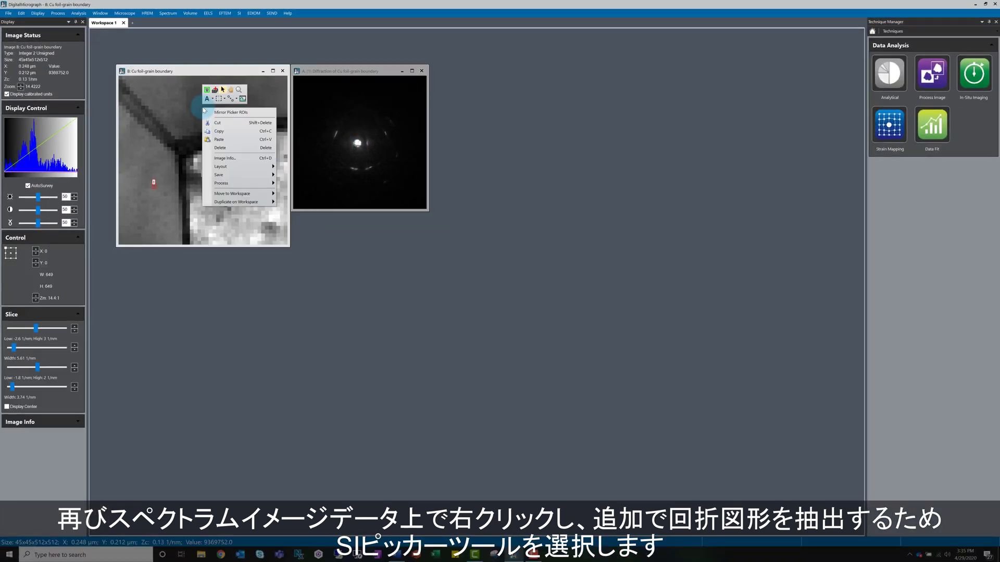
left_click(214, 90)
left_click(192, 100)
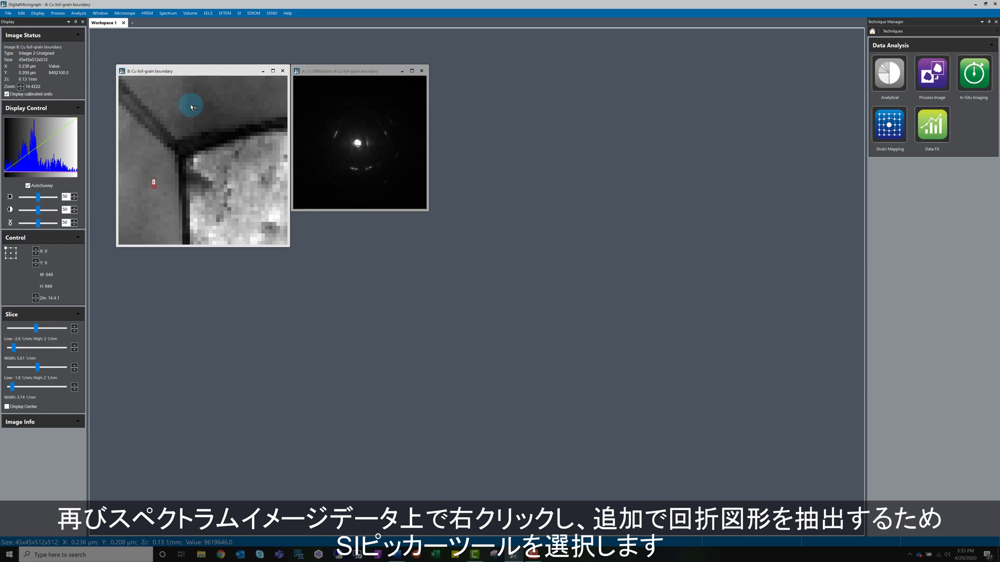
left_click_drag(325, 76, 465, 76)
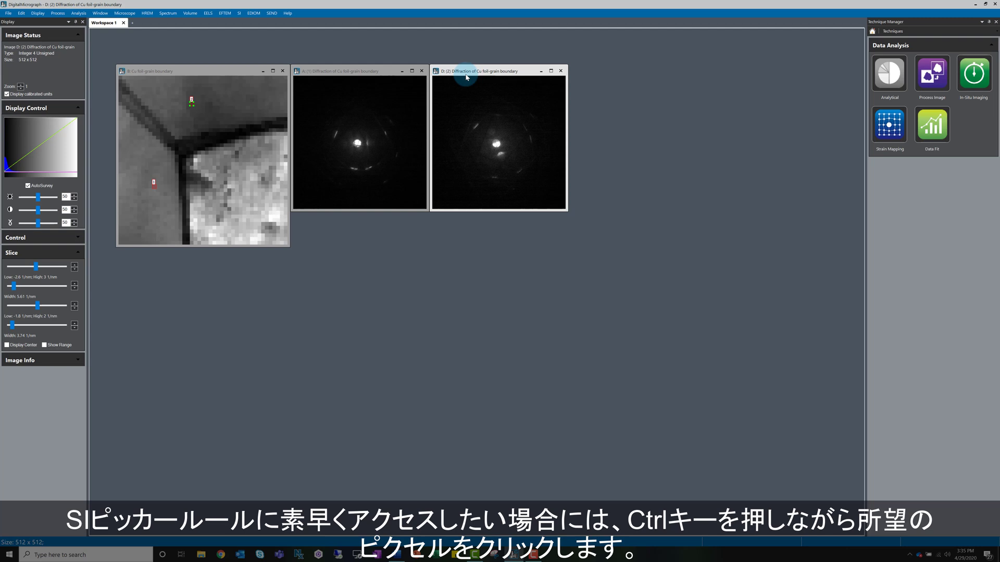
Step: Pick a pixel in the lower-right grain, move window E right, and nudge picker 3 right
left_click(235, 191, "ctrl")
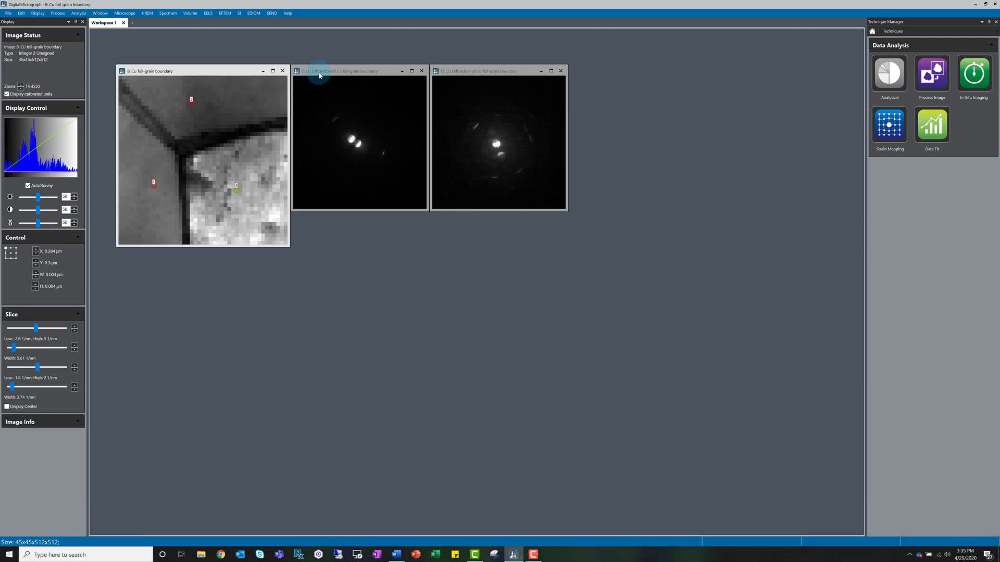
left_click_drag(319, 74, 602, 72)
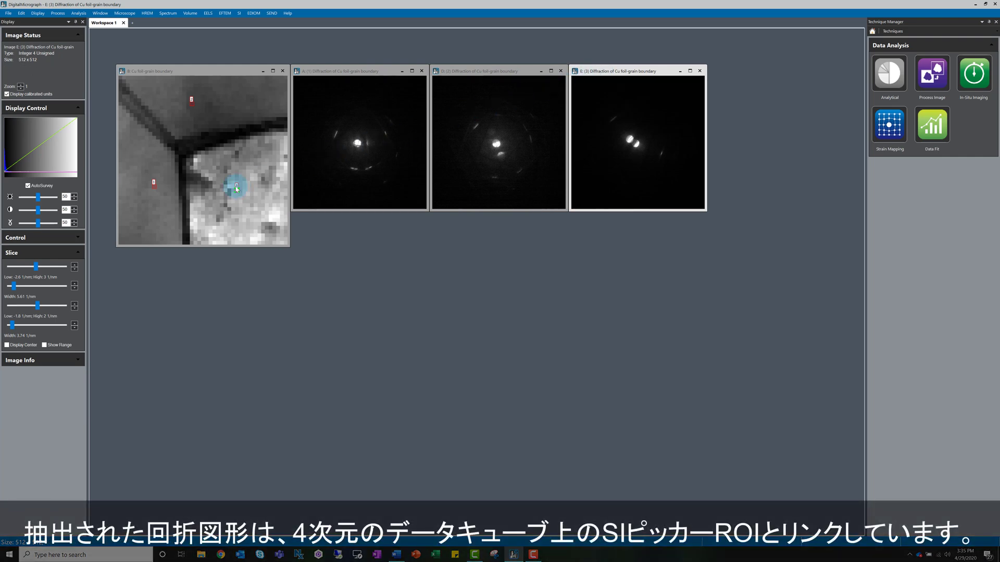
left_click(236, 195)
left_click_drag(236, 196, 257, 190)
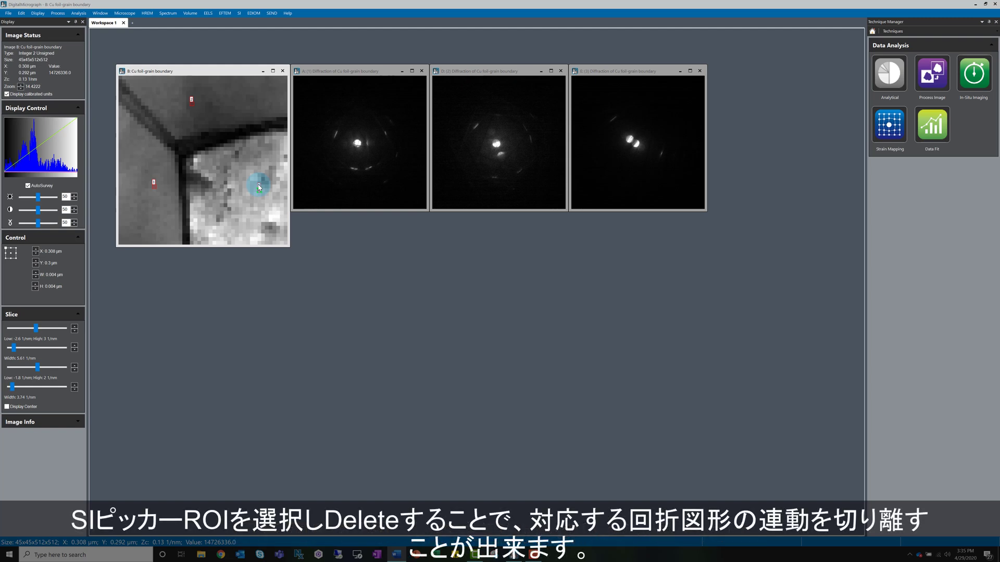
Step: Delete SI Picker ROI 3 from the data cube image
key("Delete")
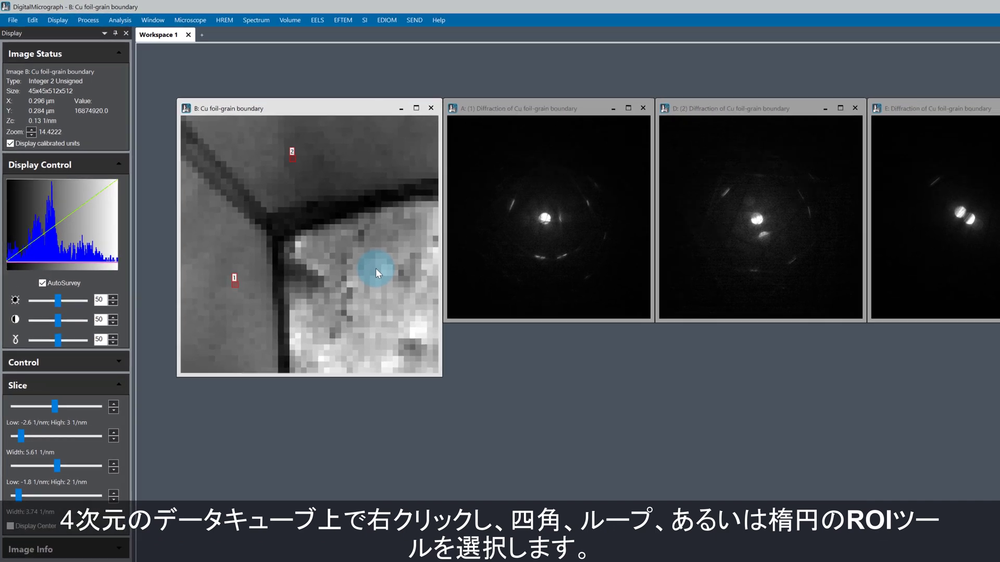
Step: Draw a small 0.02 × 0.02 µm rectangle ROI in the lower-right grain
right_click(376, 267)
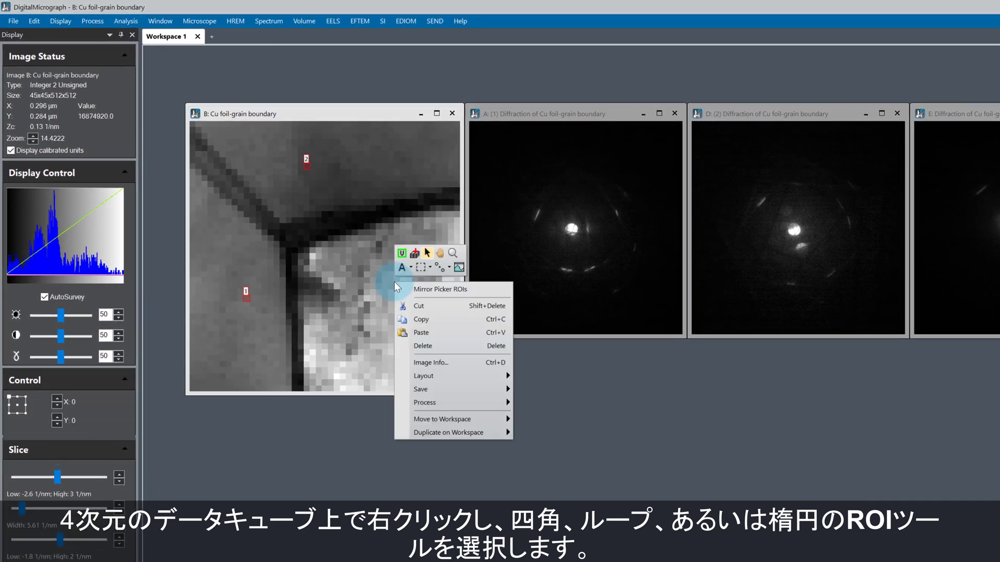
left_click(422, 268)
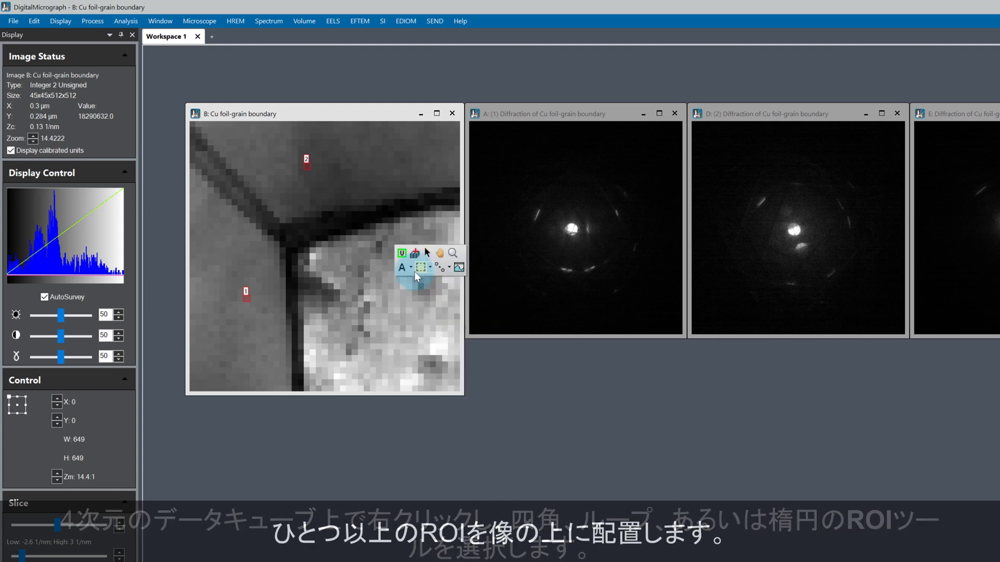
left_click_drag(364, 287, 395, 316)
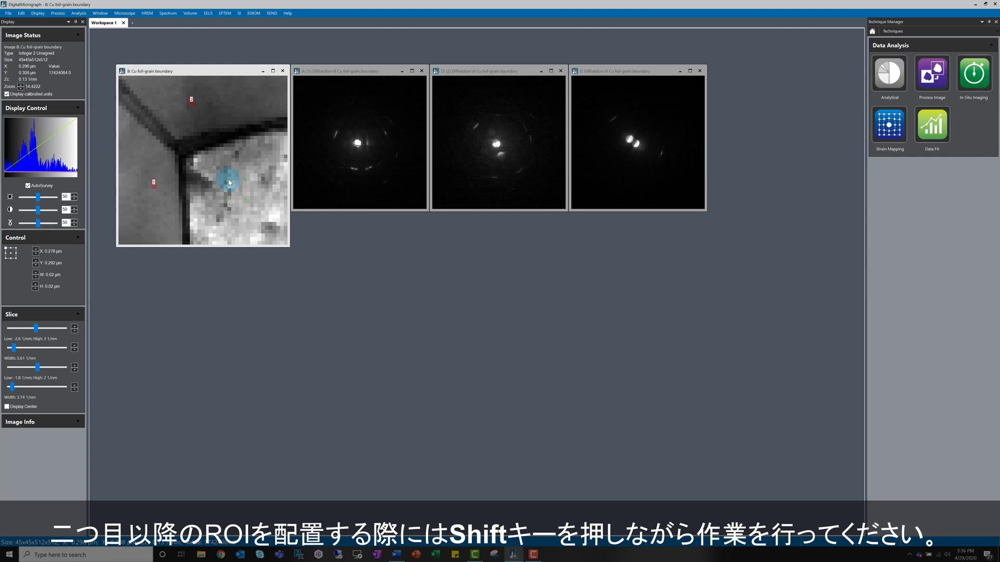
Step: Draw a small oval ROI beside the rectangle and shift it slightly down and right
right_click(263, 160)
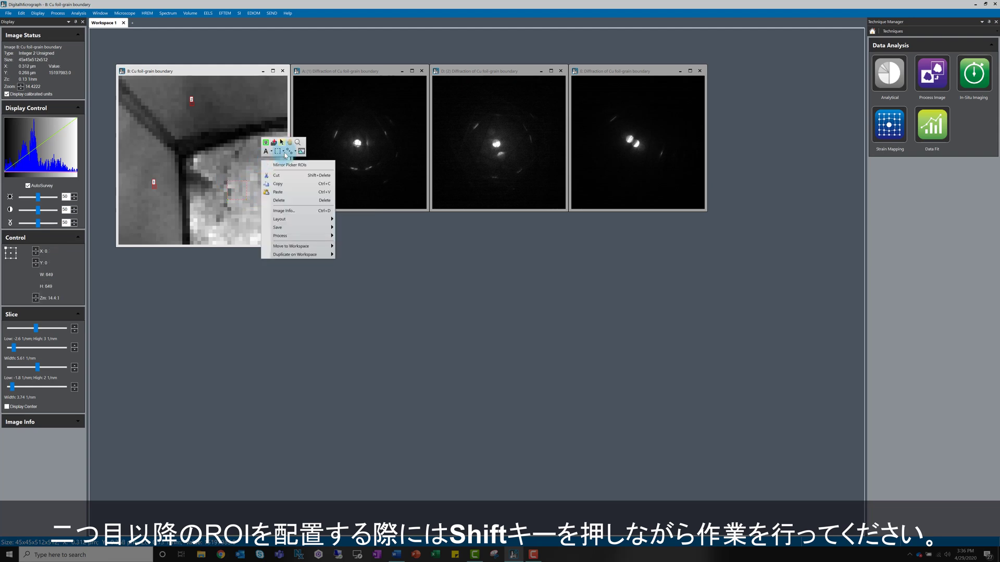
left_click(285, 154)
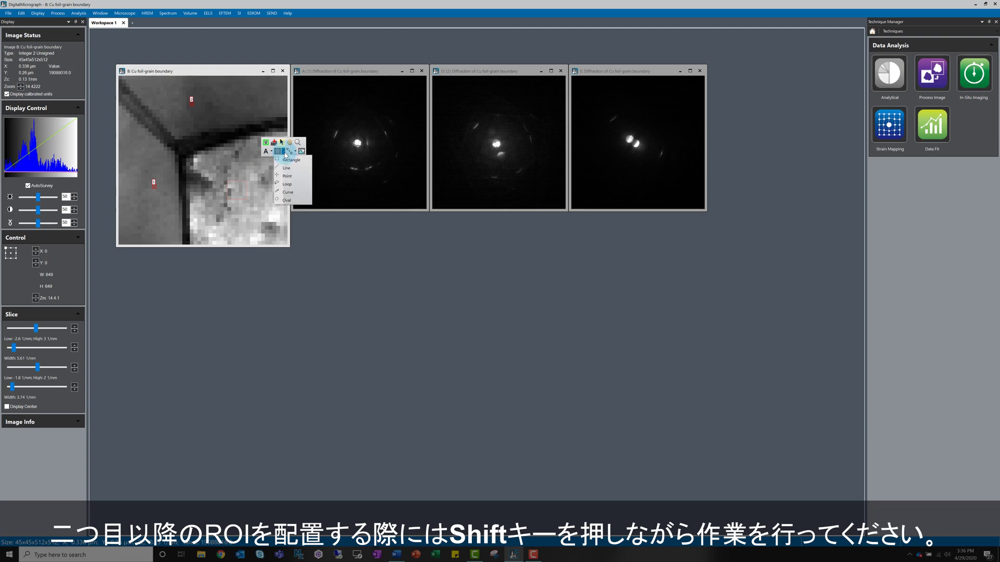
left_click(286, 201)
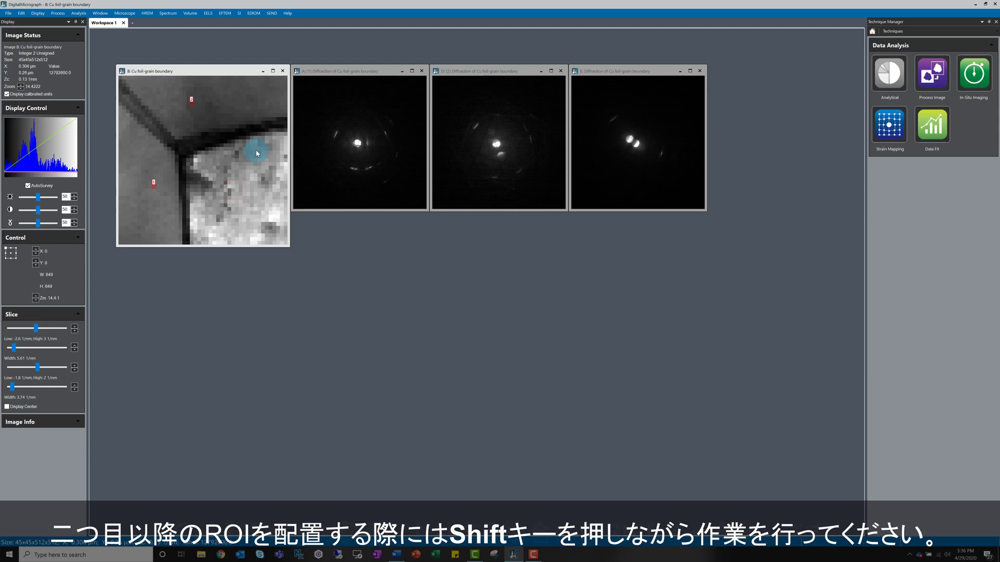
left_click_drag(250, 146, 268, 160)
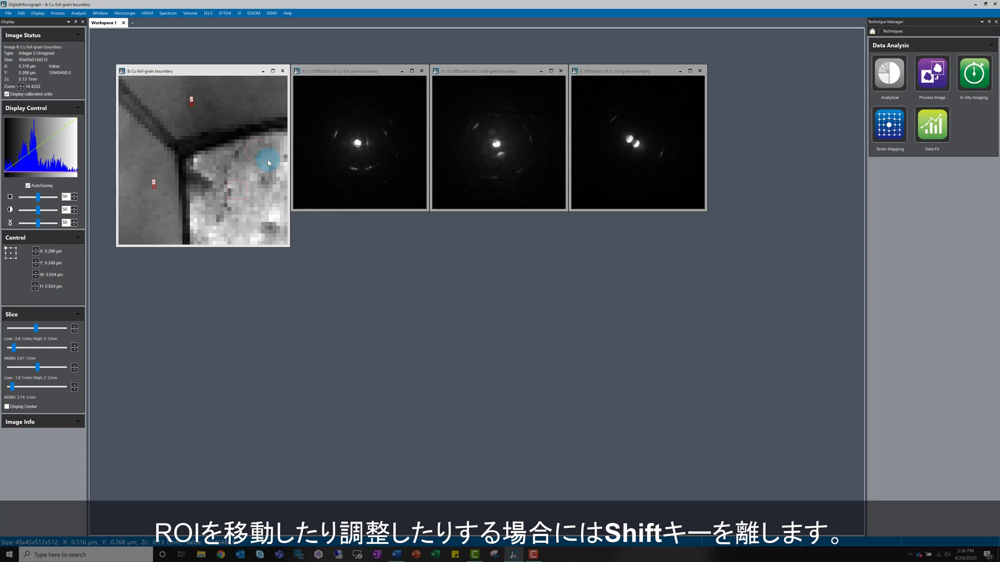
left_click_drag(269, 162, 264, 175)
left_click(269, 207)
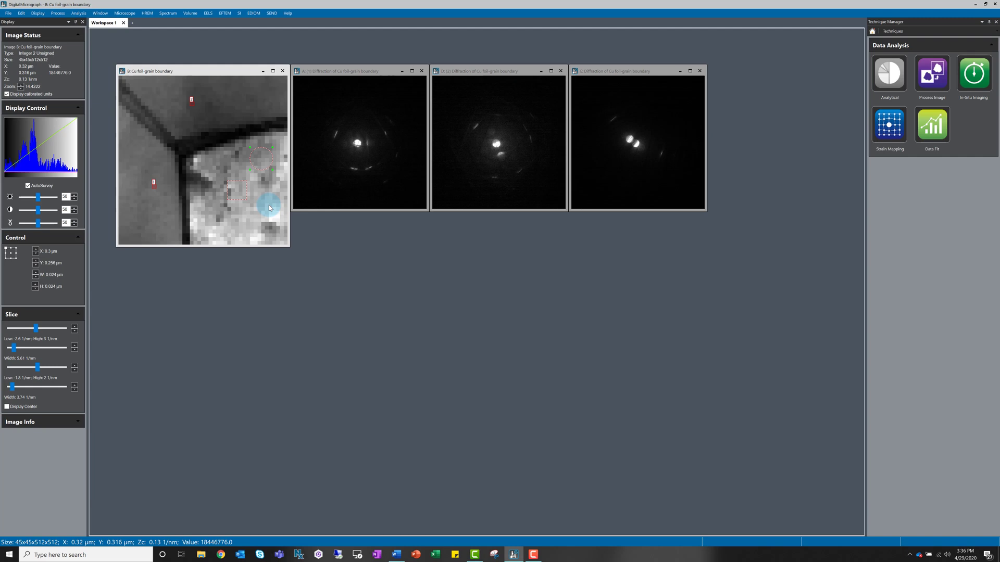
Step: Run SI > Sum in Selected Region(s) and place the Summed Diffraction (47 pixels) window below the others
left_click(239, 13)
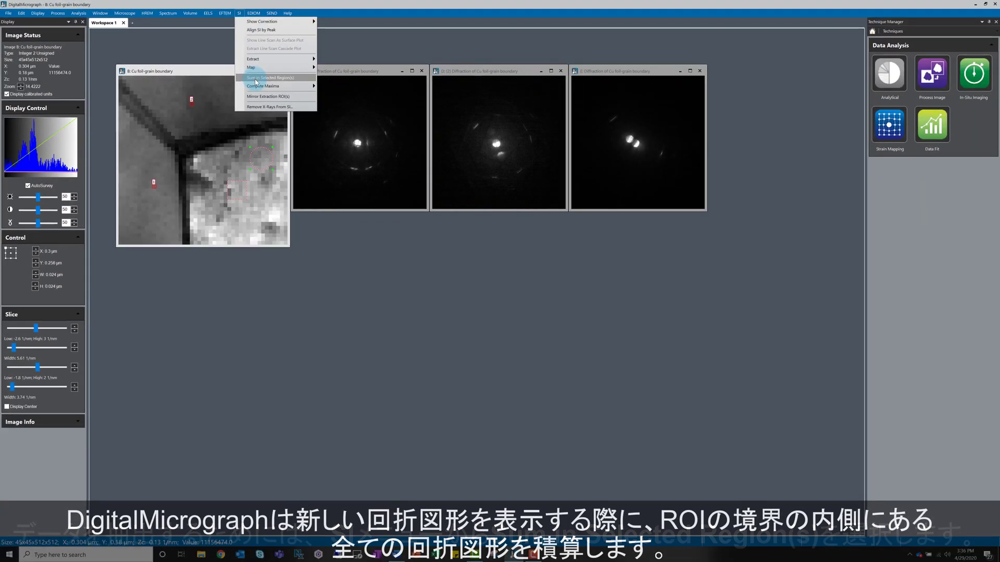
left_click(256, 80)
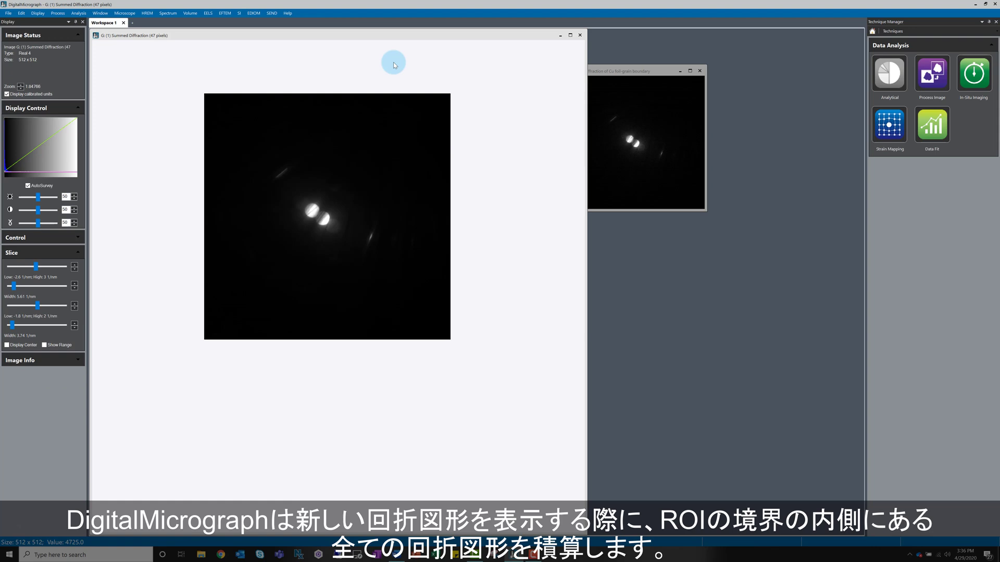
left_click(570, 35)
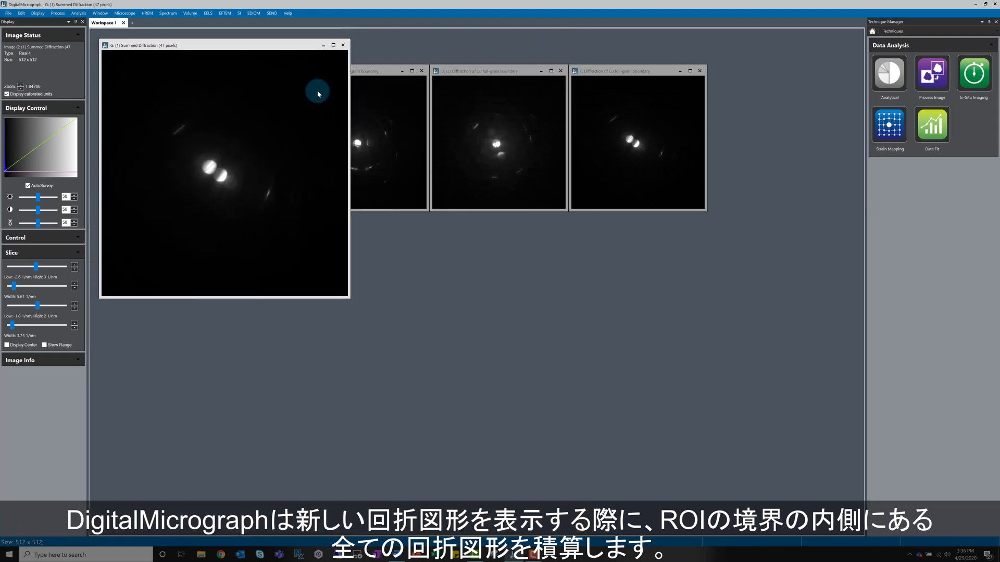
left_click_drag(292, 46, 474, 223)
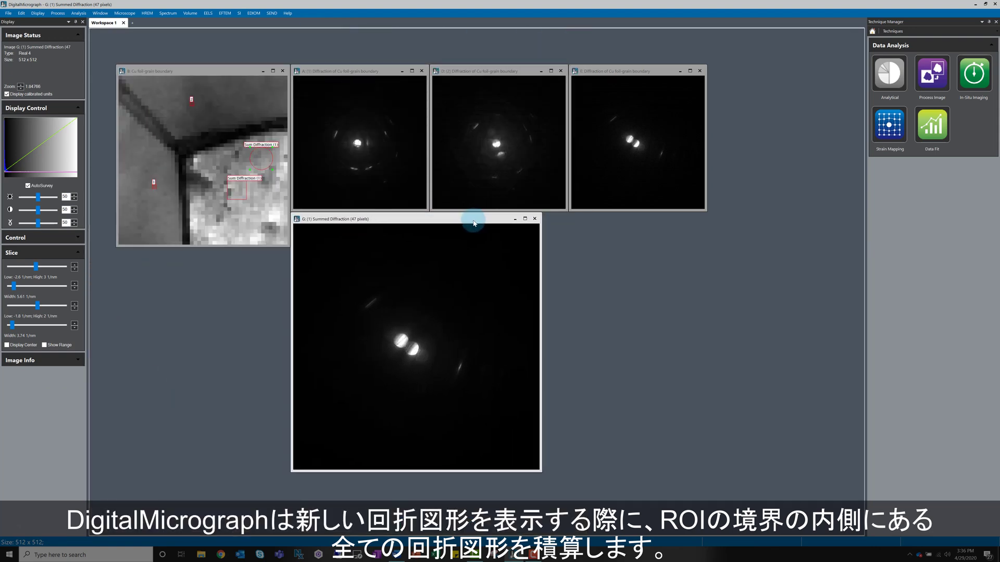